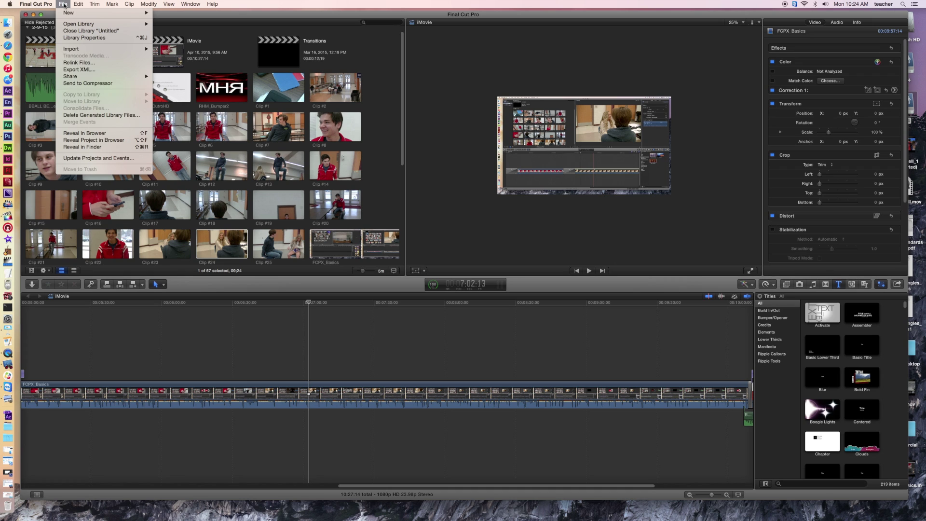
Start a Master File export of the iMovie project and set its title to "FCPX: Exporting"
{"action": "mouse_move", "coordinate": [85, 77]}
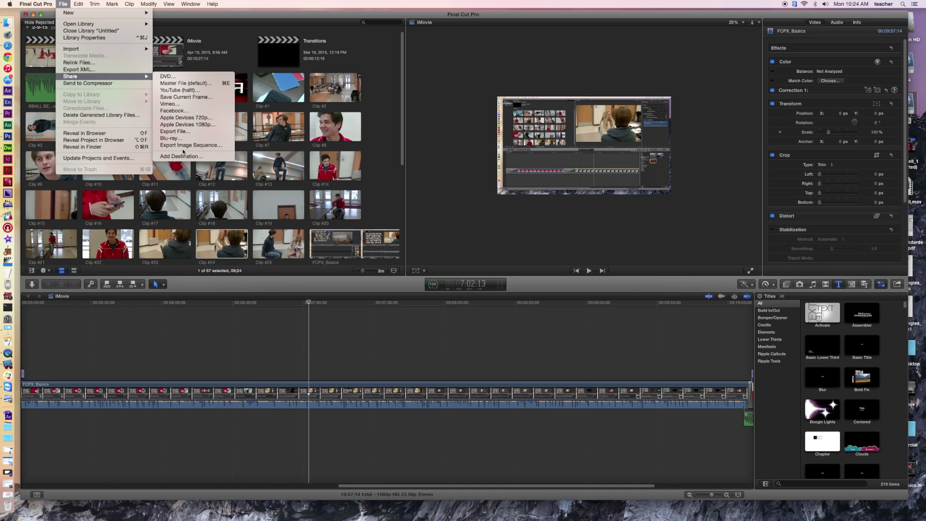
{"action": "left_click", "coordinate": [179, 85]}
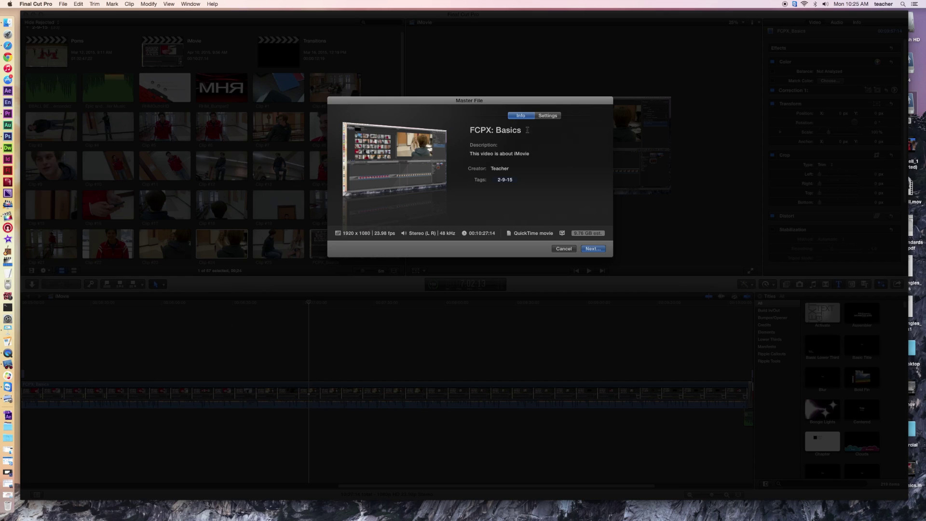
{"action": "double_click", "coordinate": [527, 130]}
{"action": "type", "text": "Exporting"}
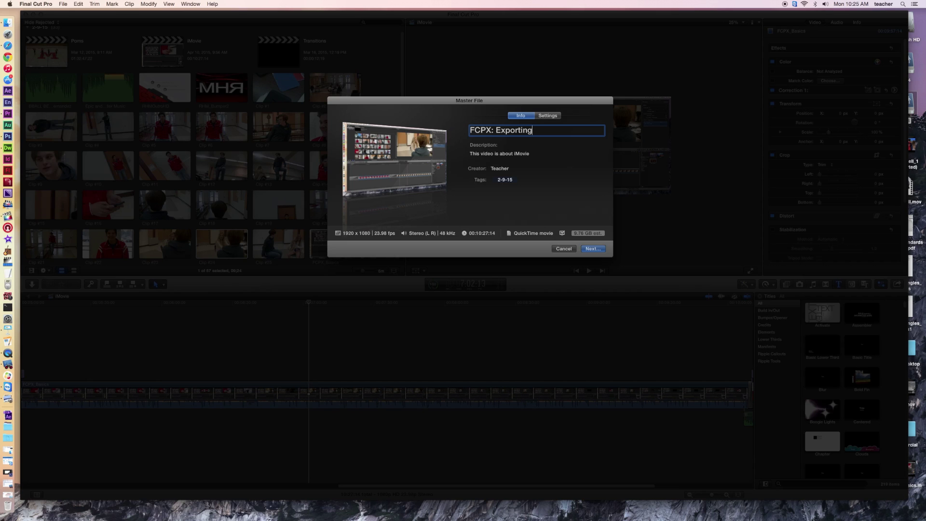
Set the master file's video codec to H.264
{"action": "left_click", "coordinate": [548, 116]}
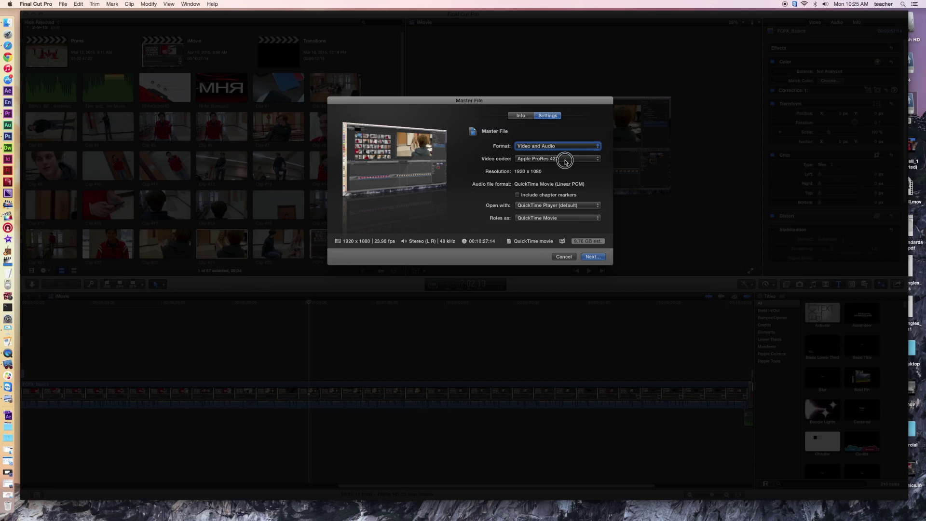
{"action": "left_click", "coordinate": [564, 160]}
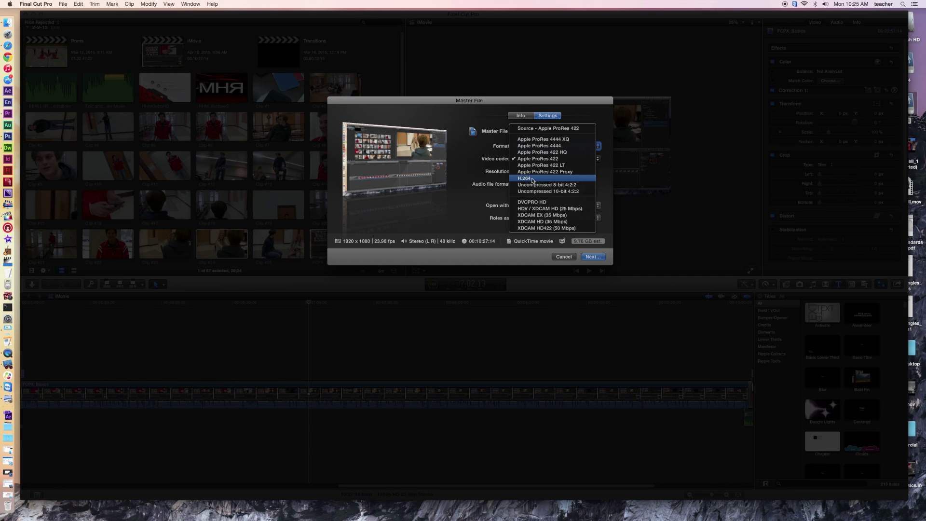
{"action": "left_click", "coordinate": [532, 179]}
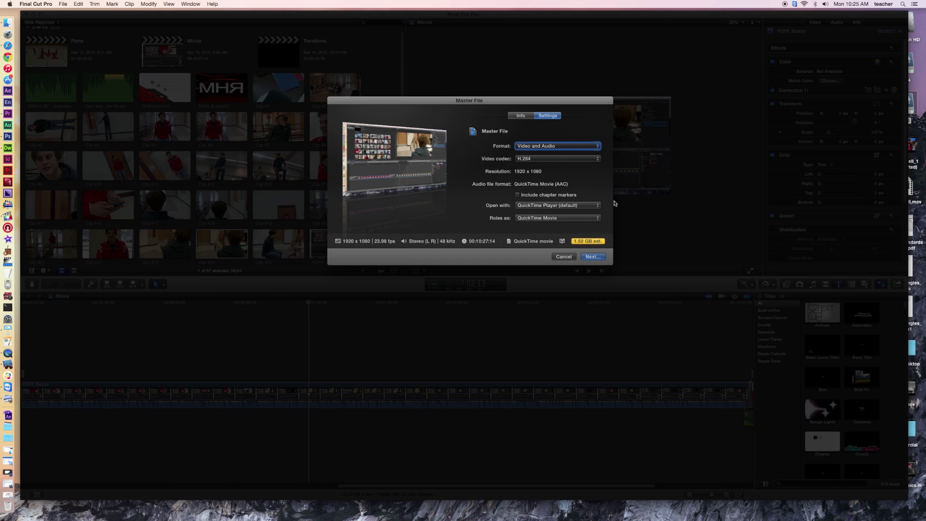
Save the exported movie to the Desktop, replacing "Exporting" in the file name with "Export"
{"action": "left_click", "coordinate": [593, 257]}
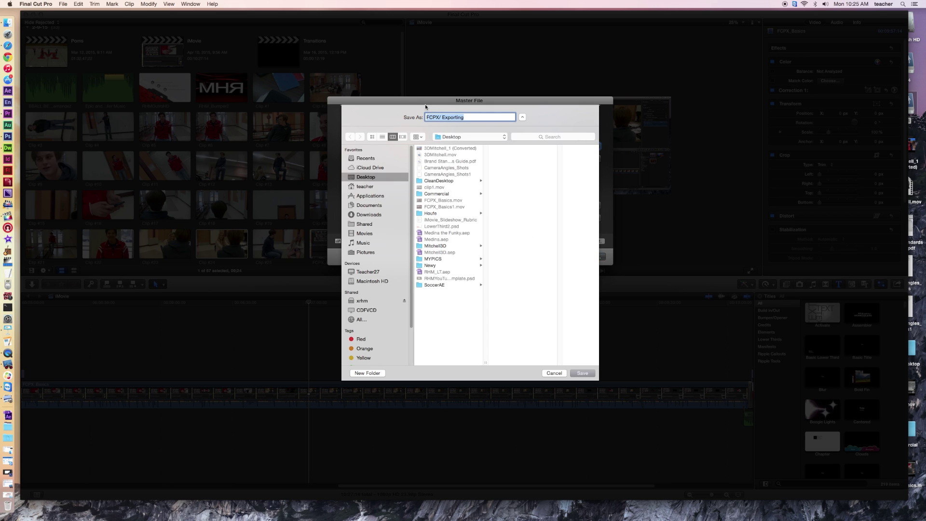
{"action": "left_click", "coordinate": [554, 373]}
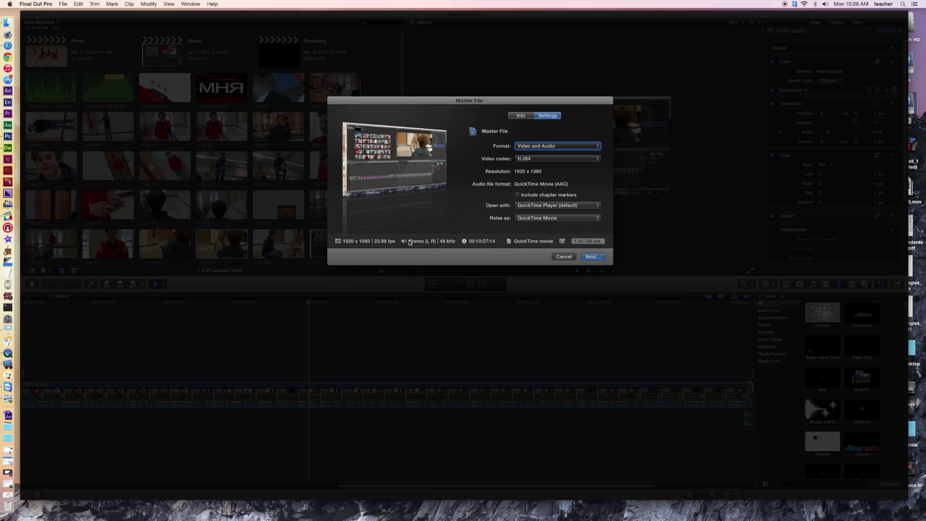
{"action": "left_click", "coordinate": [589, 258]}
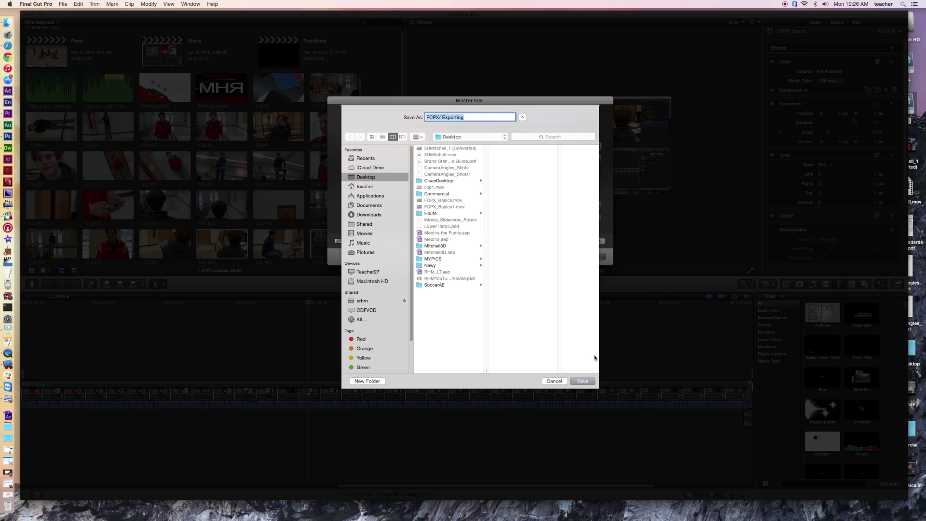
{"action": "left_click", "coordinate": [466, 116]}
{"action": "key", "text": "BackSpace"}
{"action": "key", "text": "BackSpace"}
{"action": "key", "text": "BackSpace"}
{"action": "key", "text": "BackSpace"}
{"action": "key", "text": "BackSpace"}
{"action": "key", "text": "BackSpace"}
{"action": "key", "text": "BackSpace"}
{"action": "key", "text": "BackSpace"}
{"action": "key", "text": "BackSpace"}
{"action": "key", "text": "BackSpace"}
{"action": "type", "text": "Export"}
{"action": "left_click", "coordinate": [583, 381]}
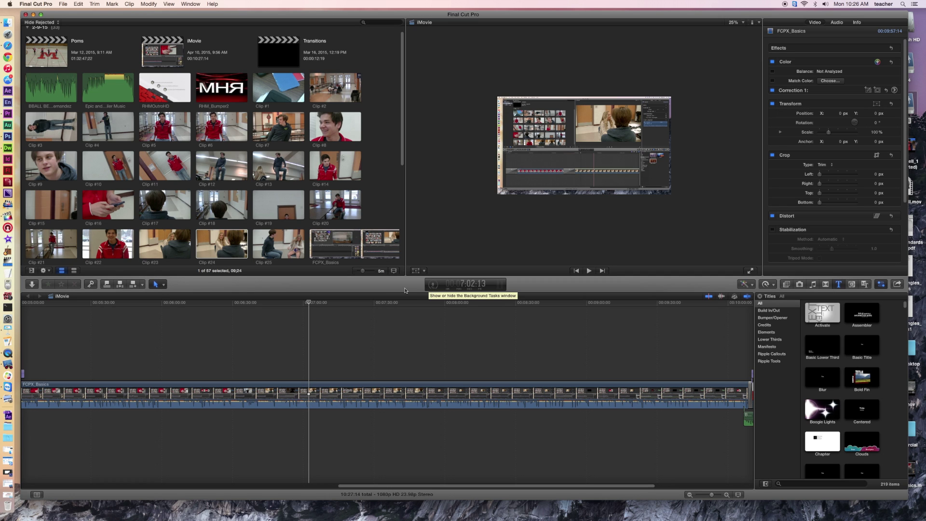
Check the Sharing progress in the Background Tasks window and close the window
{"action": "left_click", "coordinate": [432, 284]}
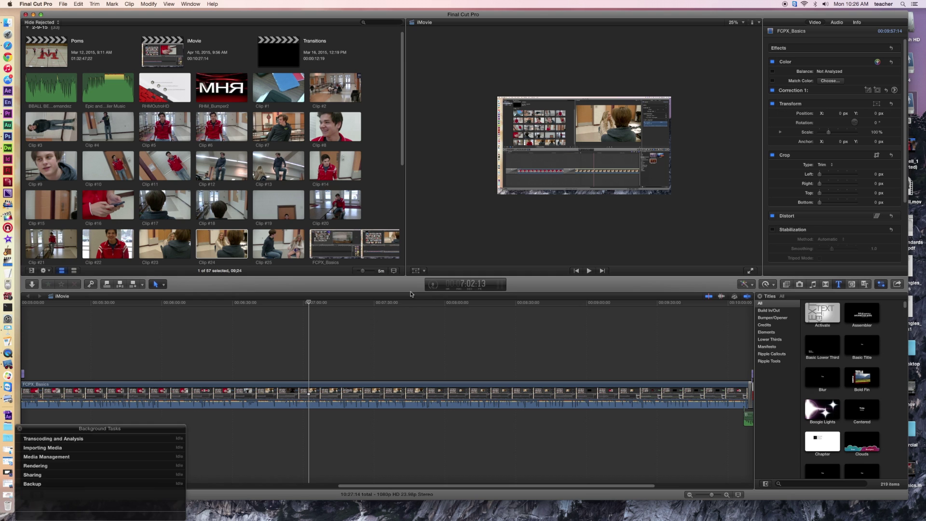
{"action": "left_click_drag", "start_coordinate": [108, 428], "coordinate": [191, 407]}
{"action": "left_click_drag", "start_coordinate": [146, 436], "coordinate": [449, 148]}
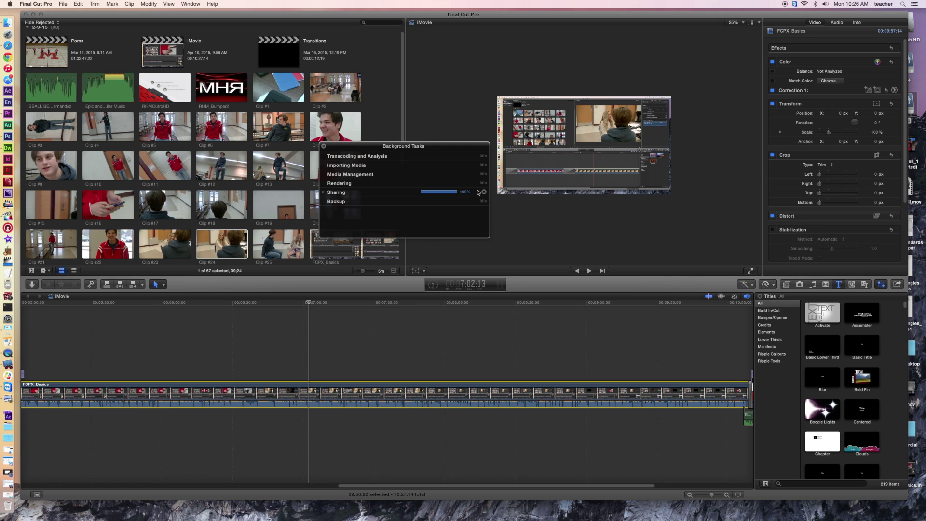
{"action": "left_click", "coordinate": [323, 145]}
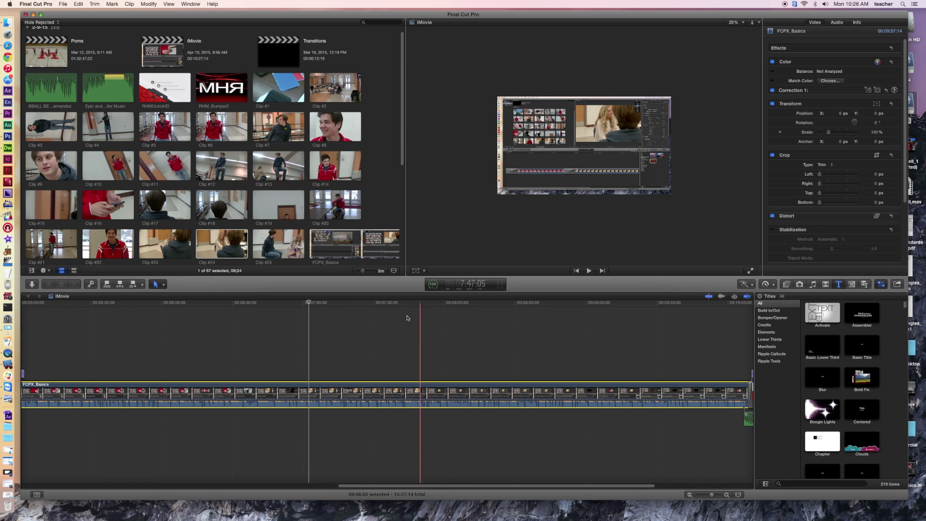
{"action": "left_click", "coordinate": [64, 4]}
{"action": "mouse_move", "coordinate": [81, 77]}
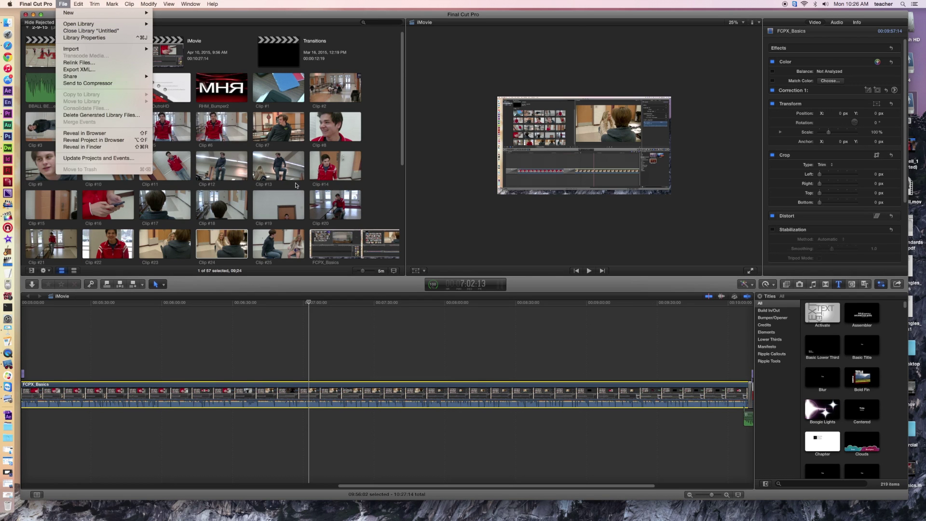
{"action": "left_click", "coordinate": [657, 286]}
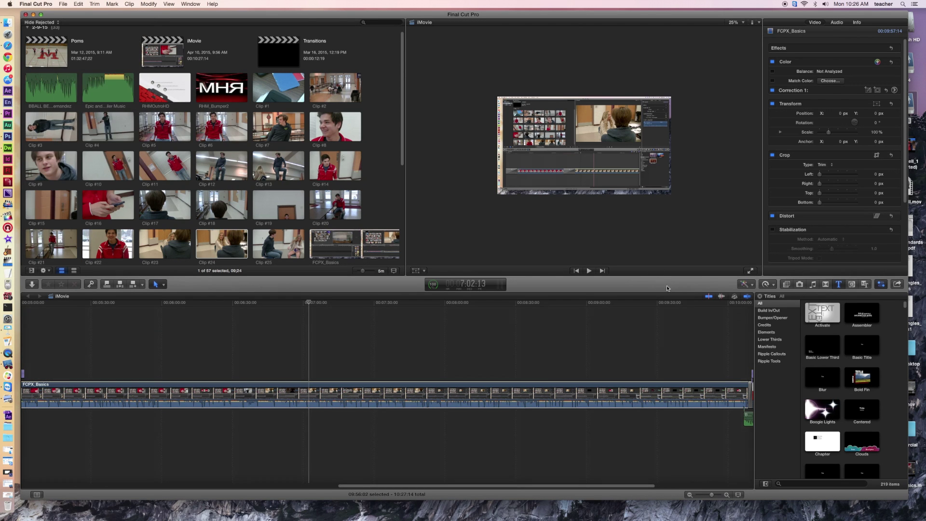
Open the Add Destination preferences, try adding Save Current Frame to the share destinations, and close the preferences
{"action": "left_click", "coordinate": [899, 286]}
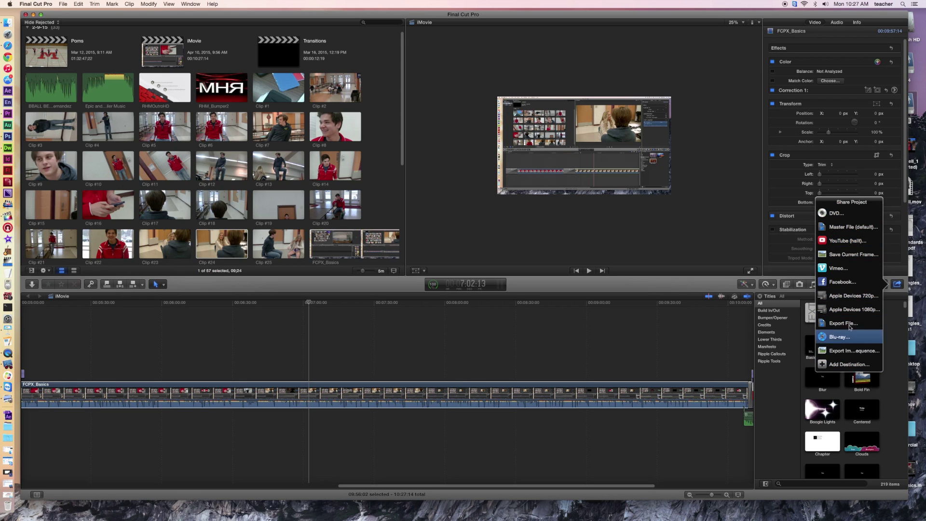
{"action": "left_click", "coordinate": [843, 364]}
{"action": "left_click_drag", "start_coordinate": [392, 145], "coordinate": [381, 140]}
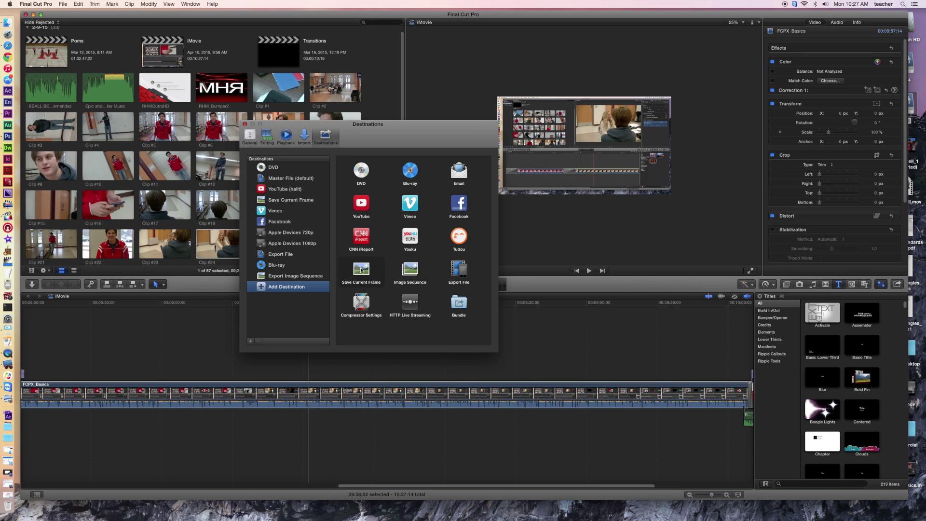
{"action": "left_click_drag", "start_coordinate": [368, 275], "coordinate": [287, 199]}
{"action": "left_click", "coordinate": [245, 124]}
{"action": "mouse_move", "coordinate": [244, 18]}
{"action": "left_mouse_down"}
{"action": "mouse_move", "coordinate": [252, 19]}
{"action": "mouse_move", "coordinate": [244, 19]}
{"action": "left_mouse_up"}
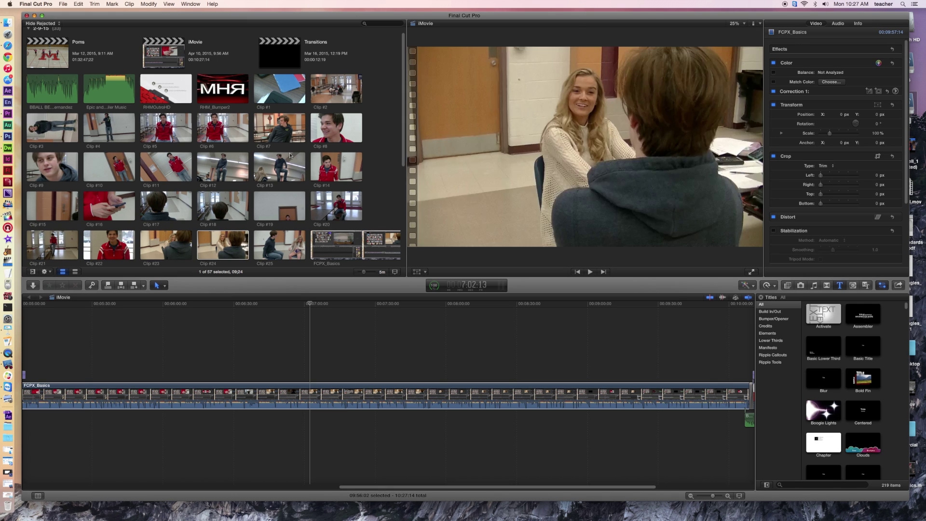
{"action": "left_click", "coordinate": [270, 316]}
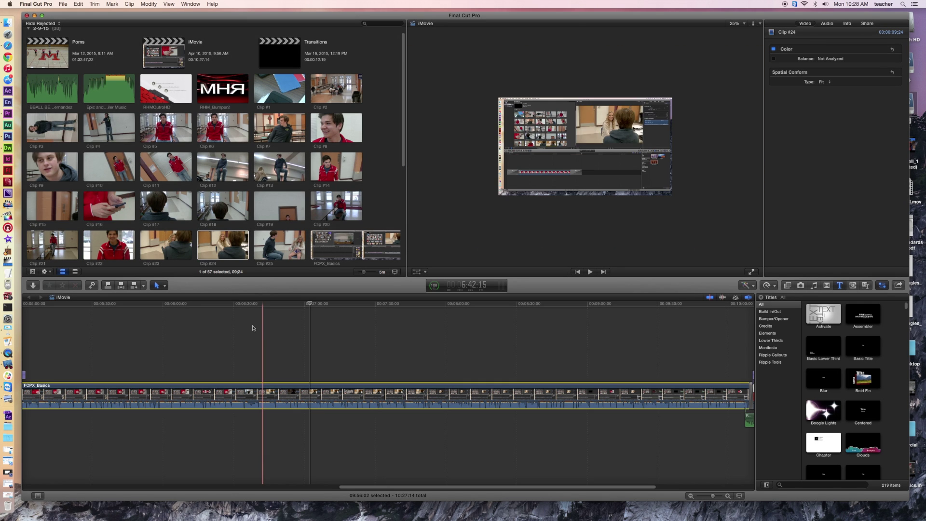